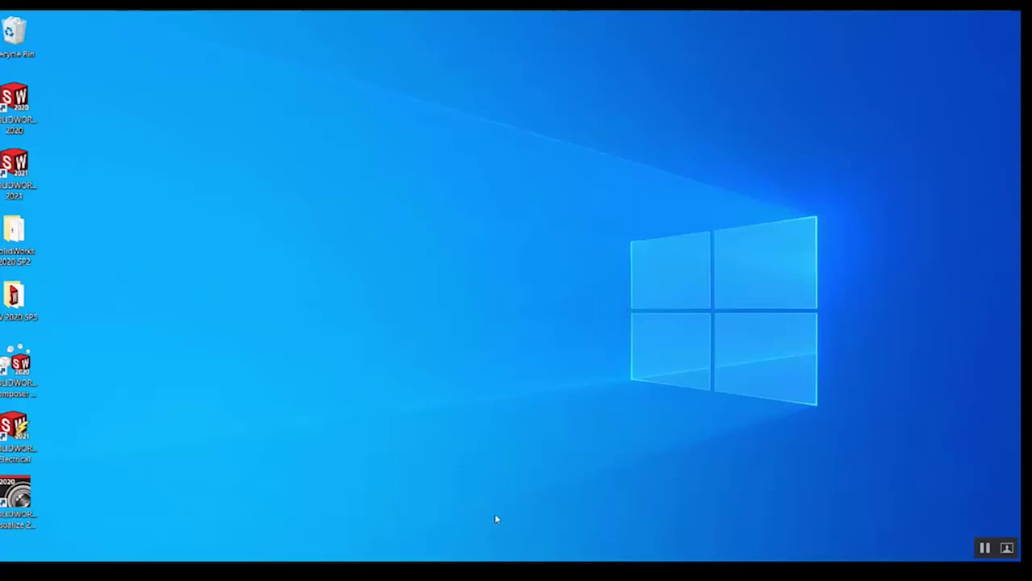
Step: From Control Panel's Programs and Features, choose Change on SOLIDWORKS 2021 SP02
key(super)
text(co)
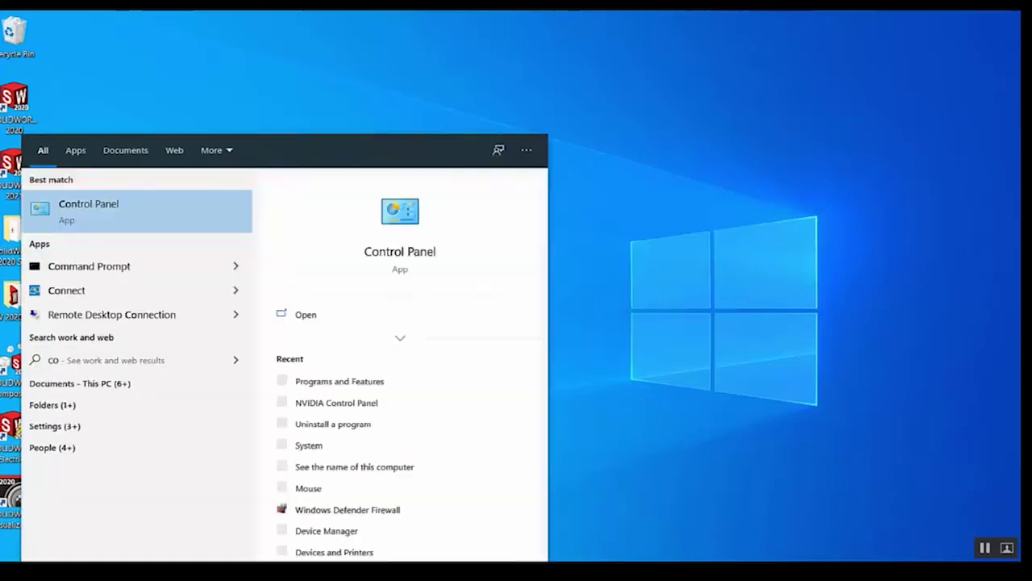
text(ntrol)
key(Return)
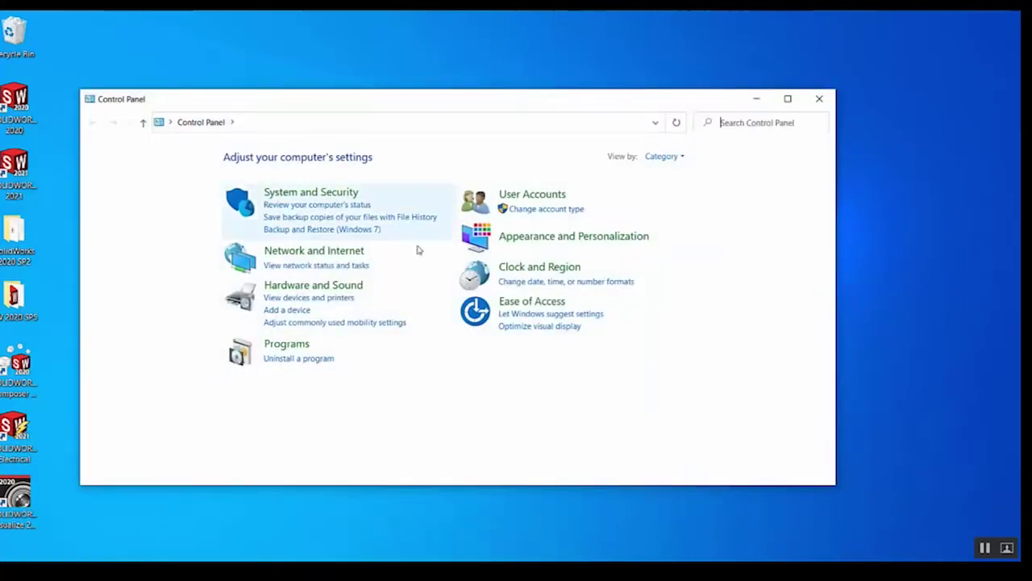
click(300, 345)
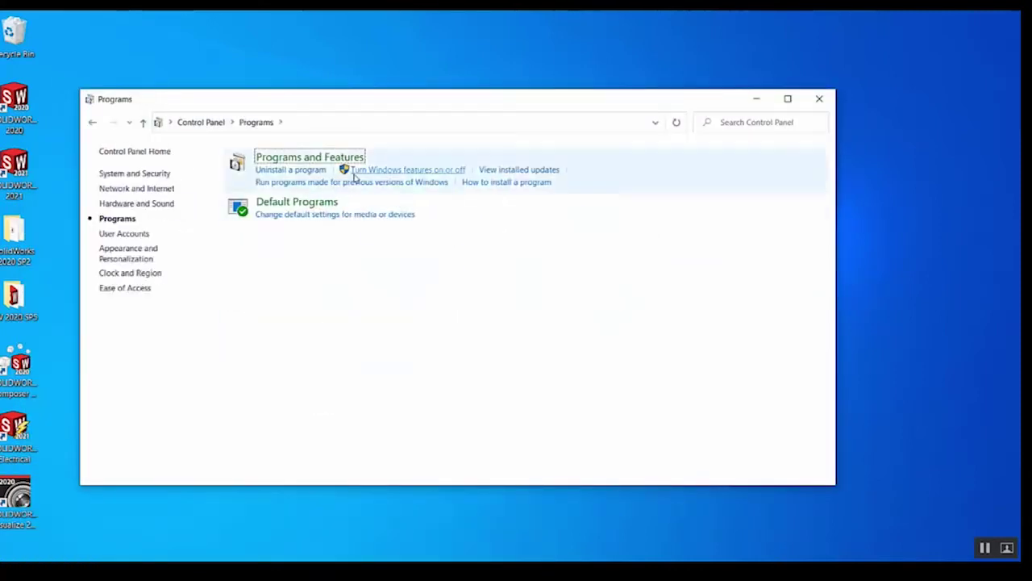
click(312, 158)
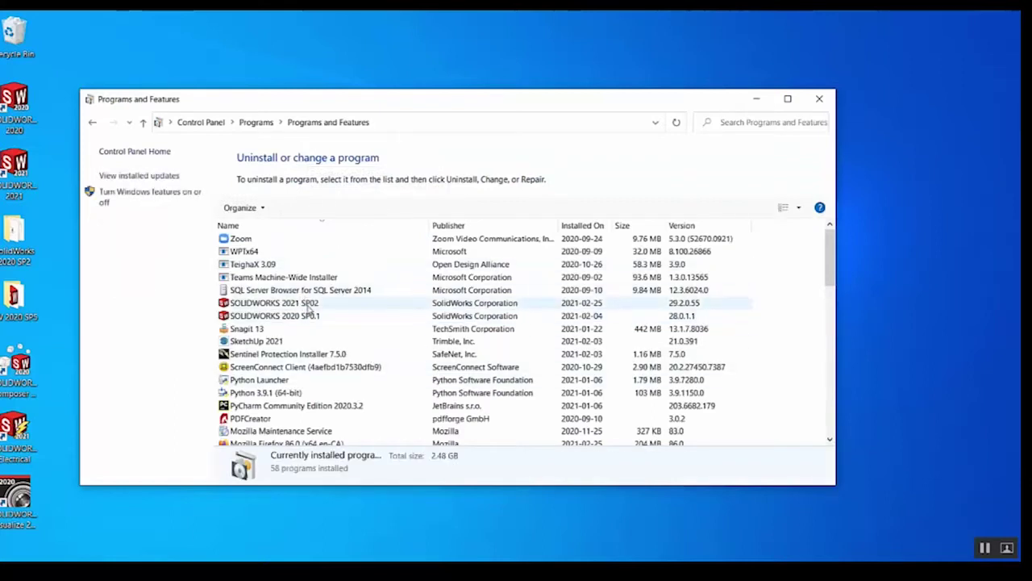
right_click(308, 308)
click(365, 336)
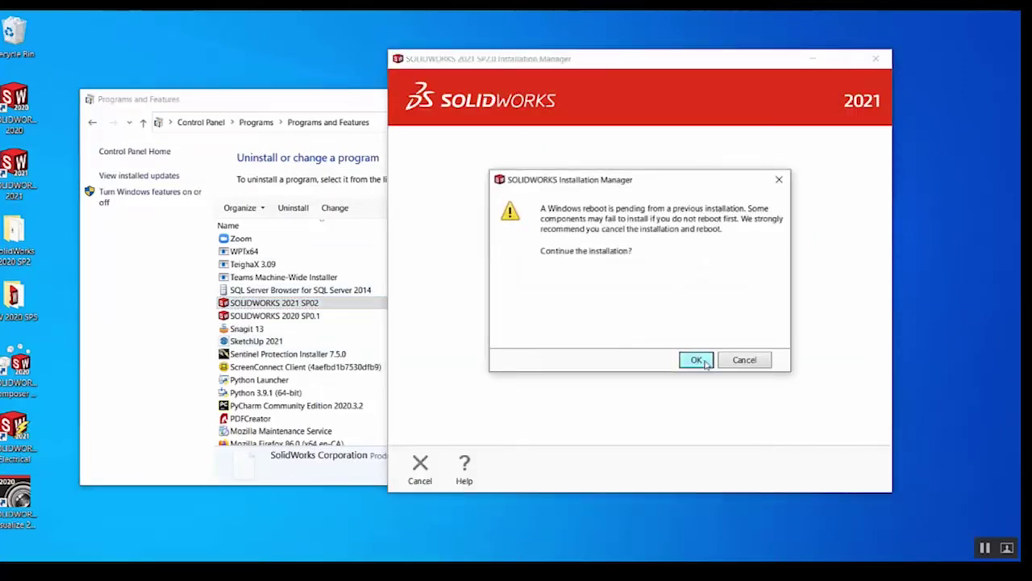
Step: Dismiss the pending-reboot warning, choose 'Modify your installation', and expand the Visualization product group
click(692, 359)
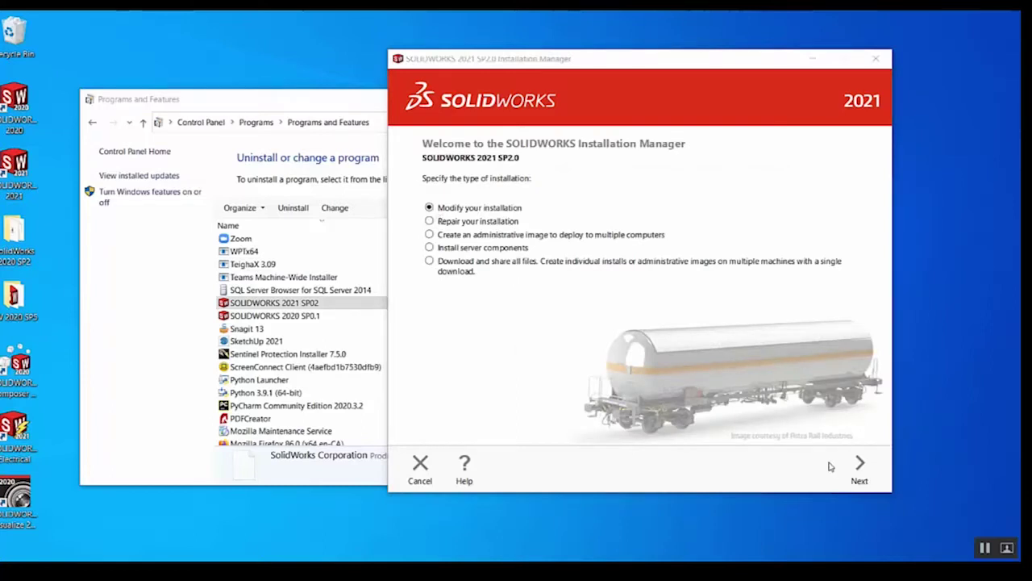
click(850, 476)
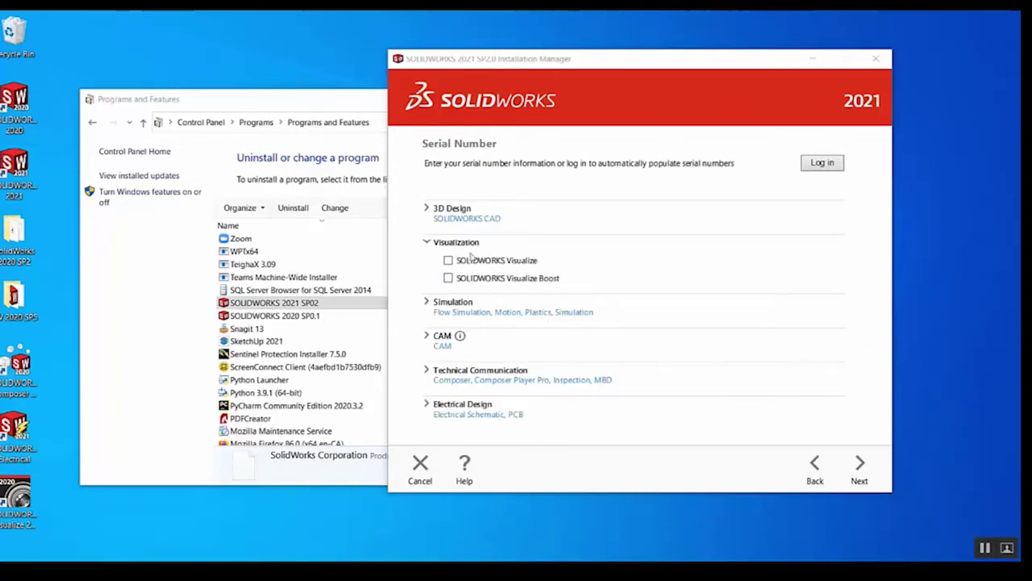
click(426, 244)
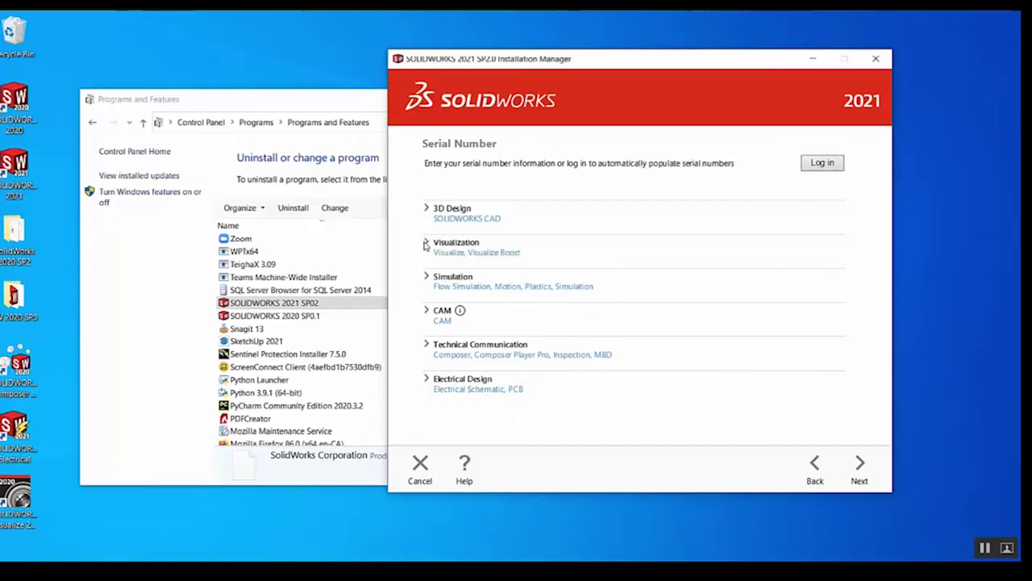
click(427, 243)
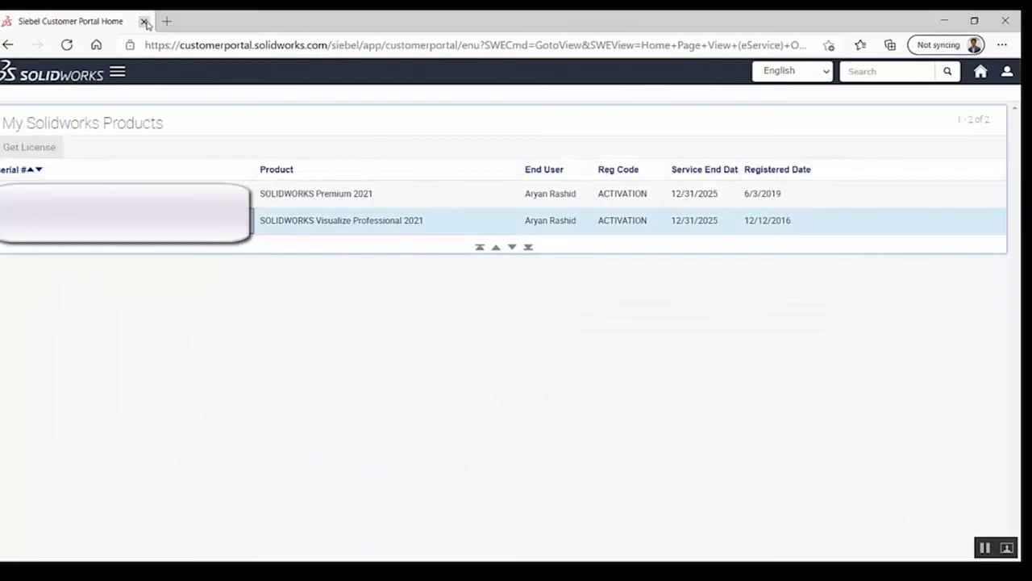
Step: Reopen customerportal.solidworks.com in a new tab and sign in with the saved account email
click(144, 21)
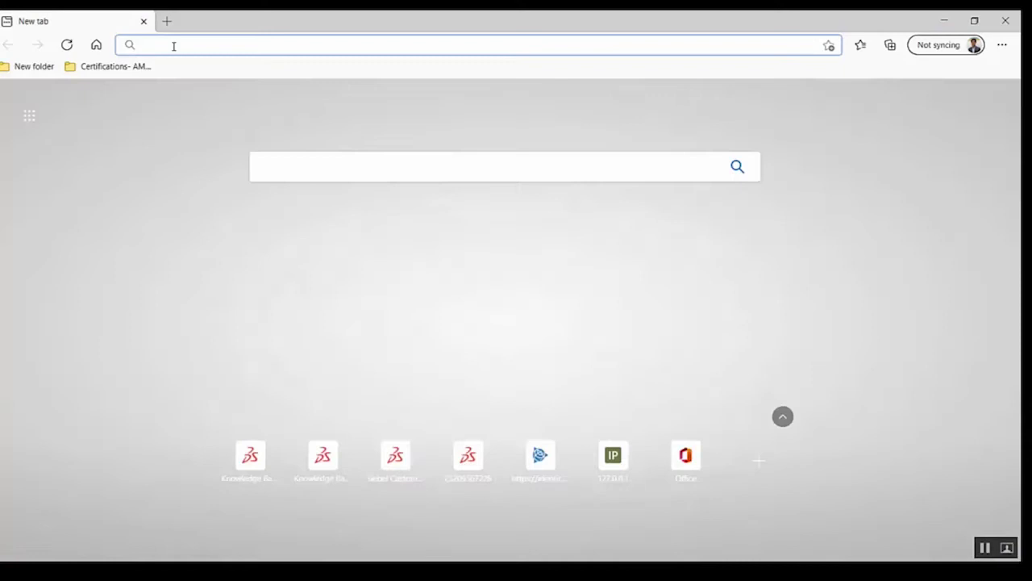
text(cust)
key(Return)
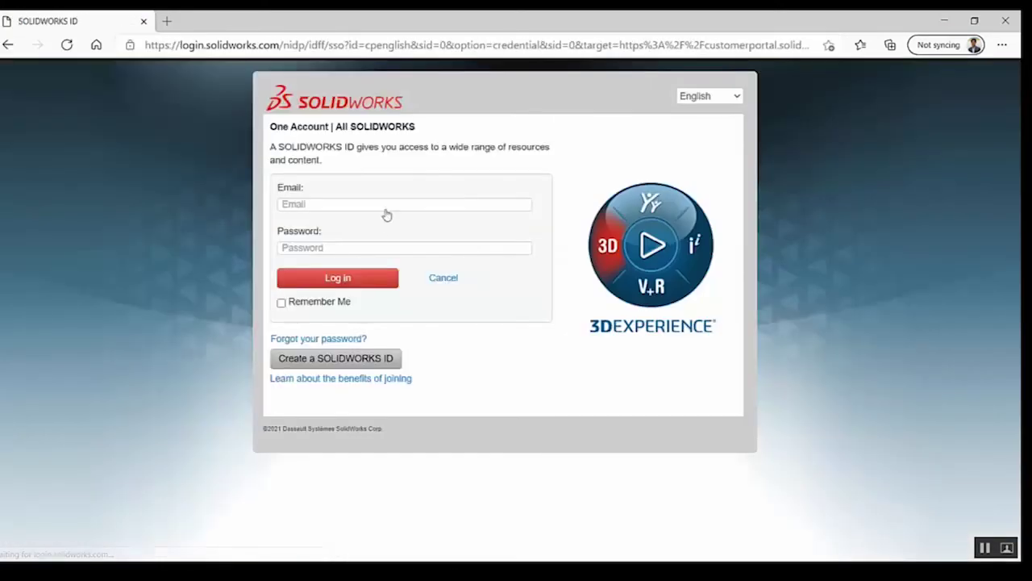
click(385, 212)
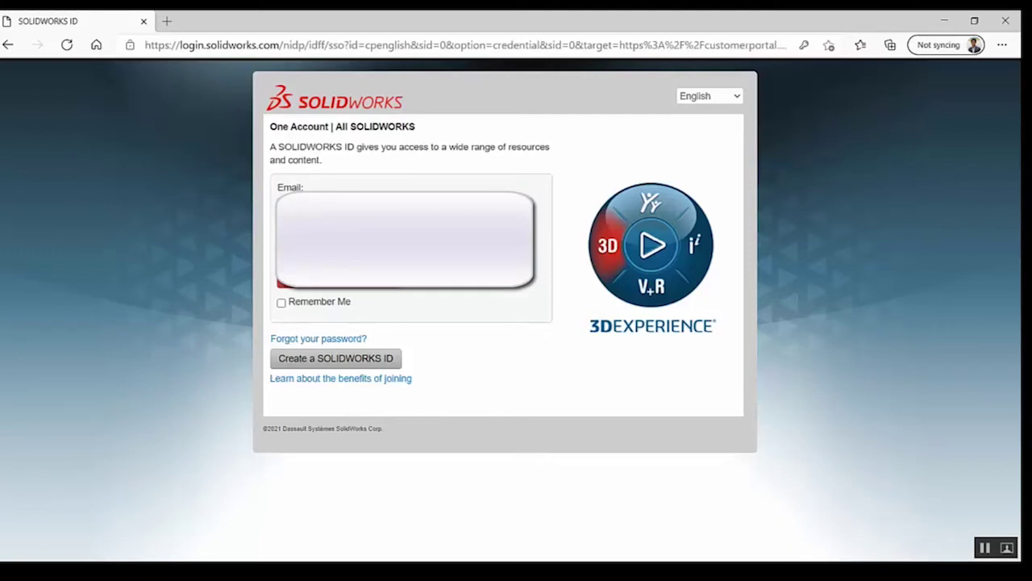
key(Return)
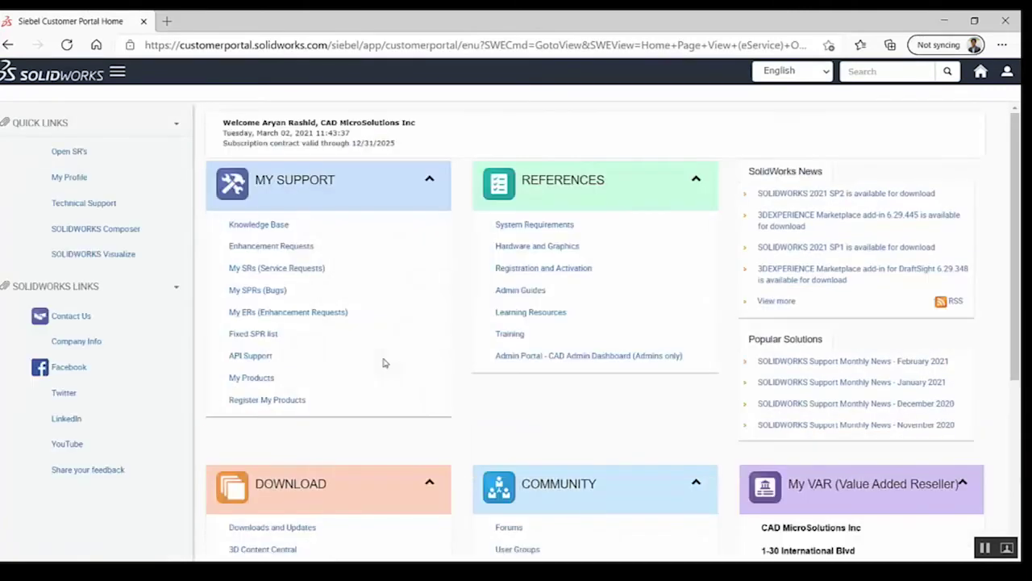
Step: Open My Products in the portal and select the Visualize Professional 2021 registration
scroll(384, 362, down, 1)
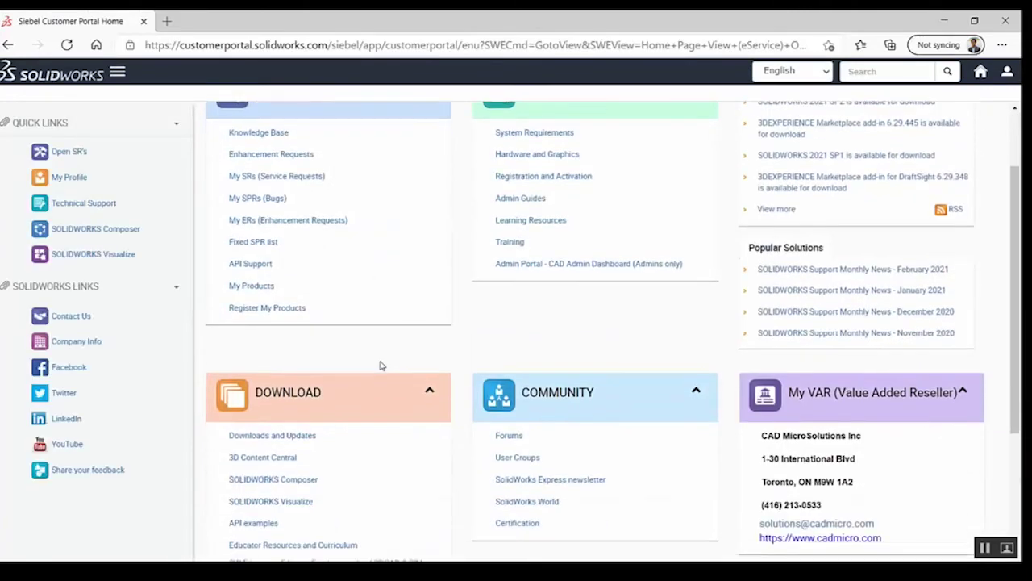
scroll(350, 328, up, 1)
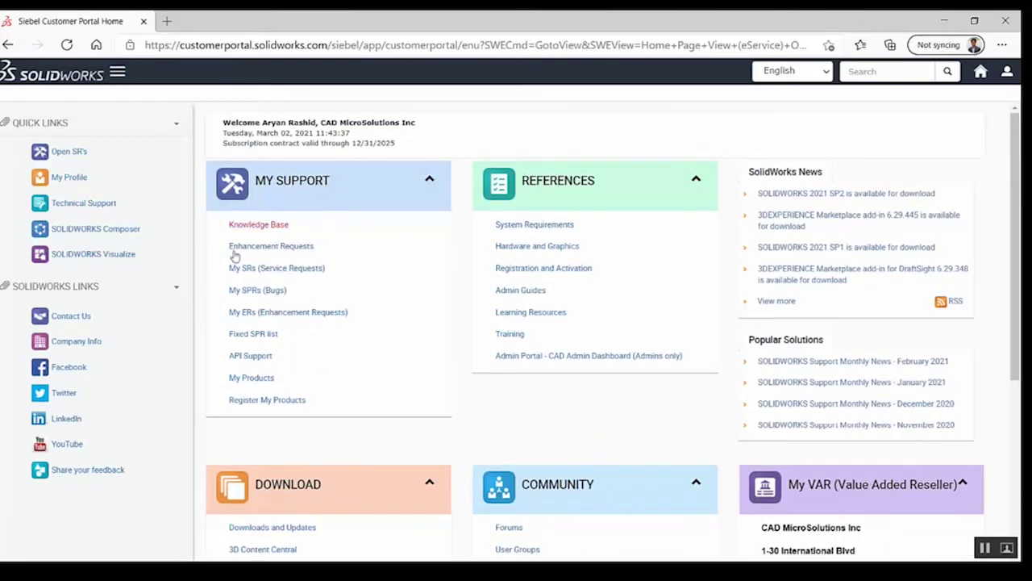
click(256, 378)
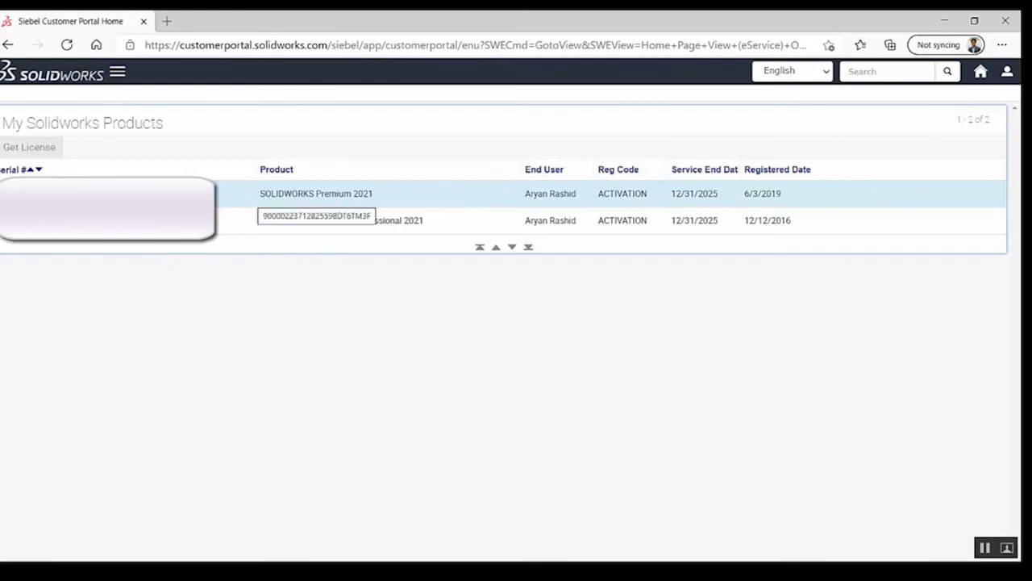
click(300, 223)
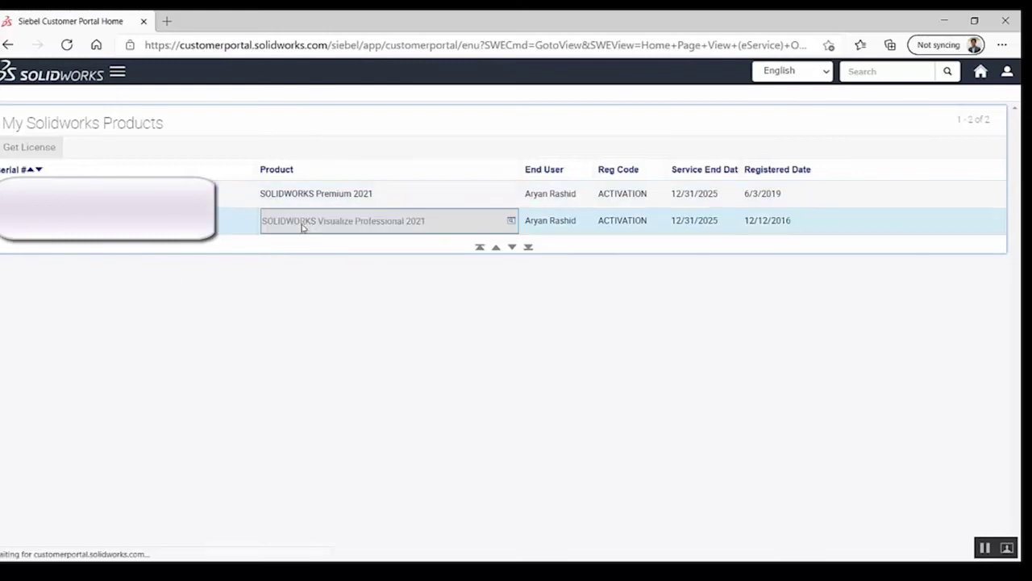
click(229, 303)
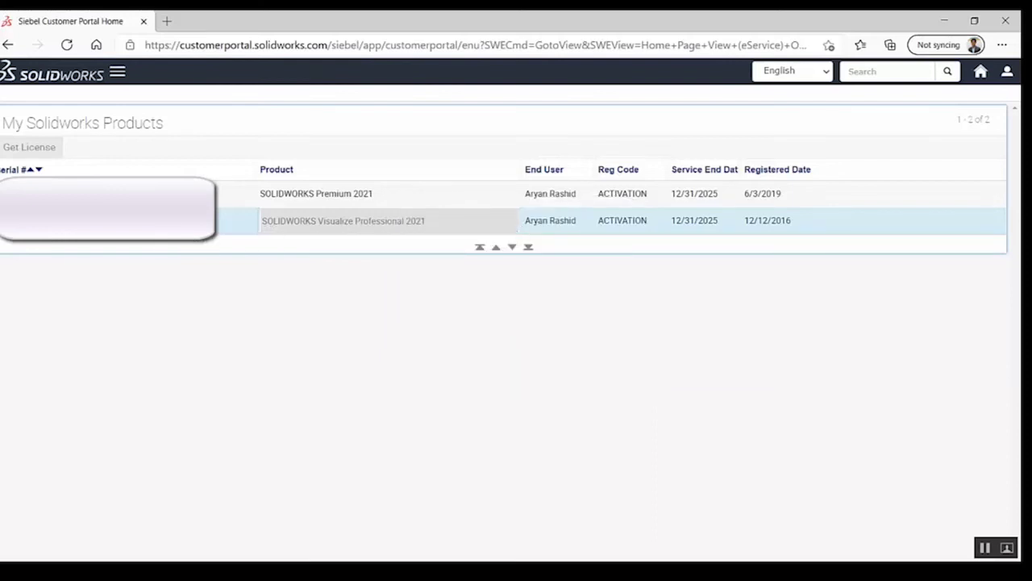
Step: Copy the Visualize Professional 2021 serial number and return to the Installation Manager
click(20, 220)
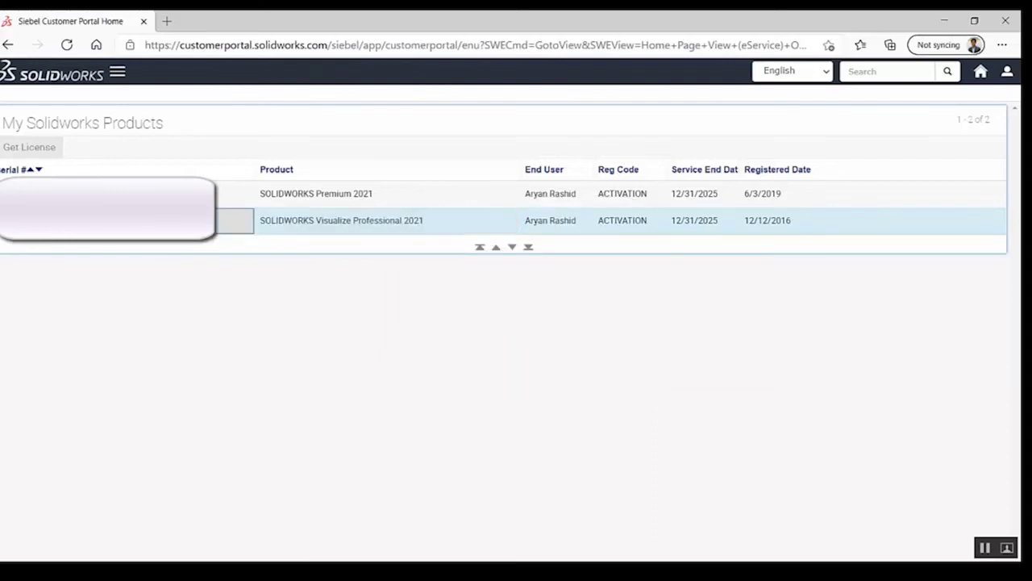
right_click(21, 220)
click(40, 234)
click(625, 555)
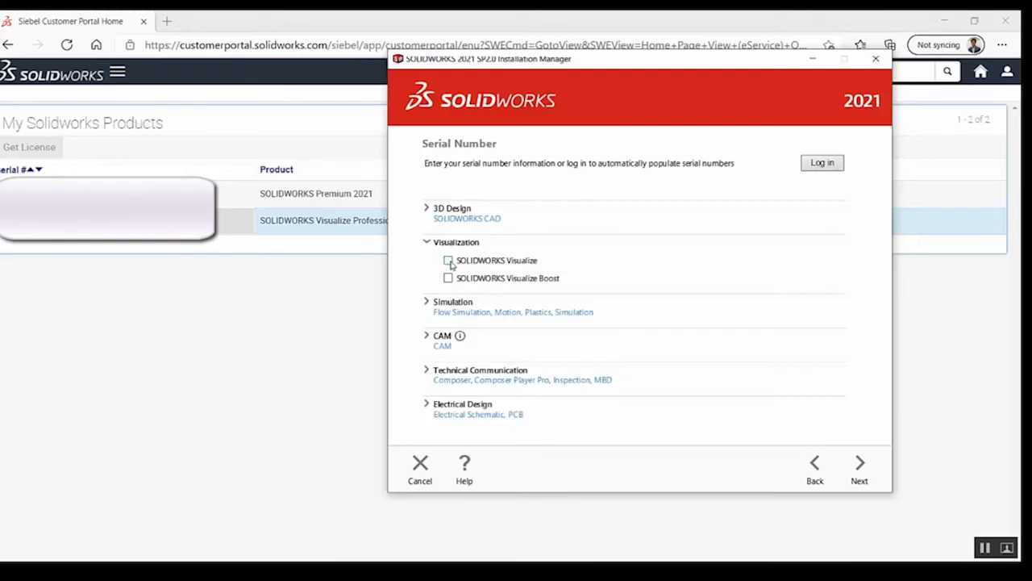
Step: Add SOLIDWORKS Visualize with the pasted serial number, continue, and move the installer window left
click(449, 261)
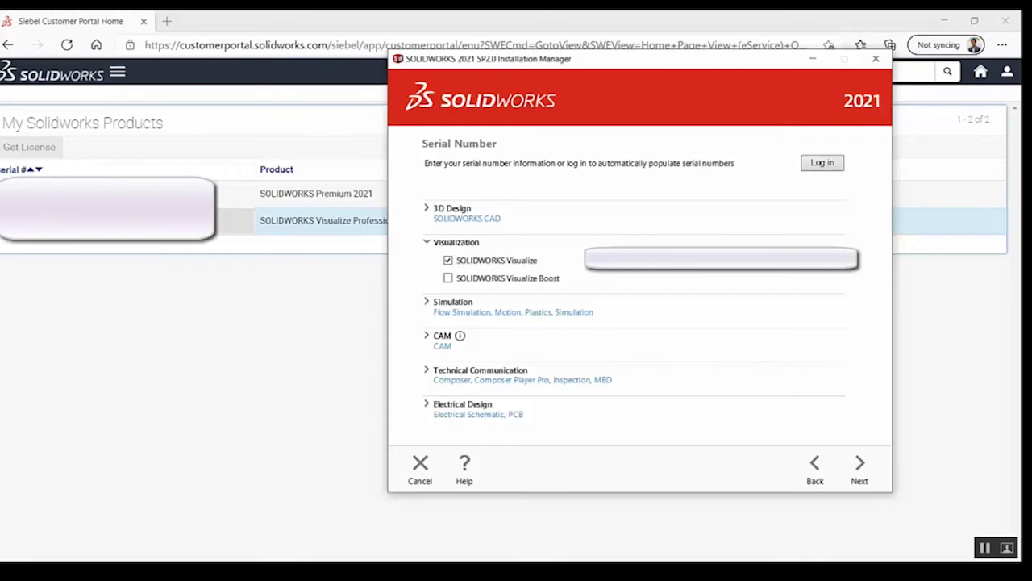
click(859, 471)
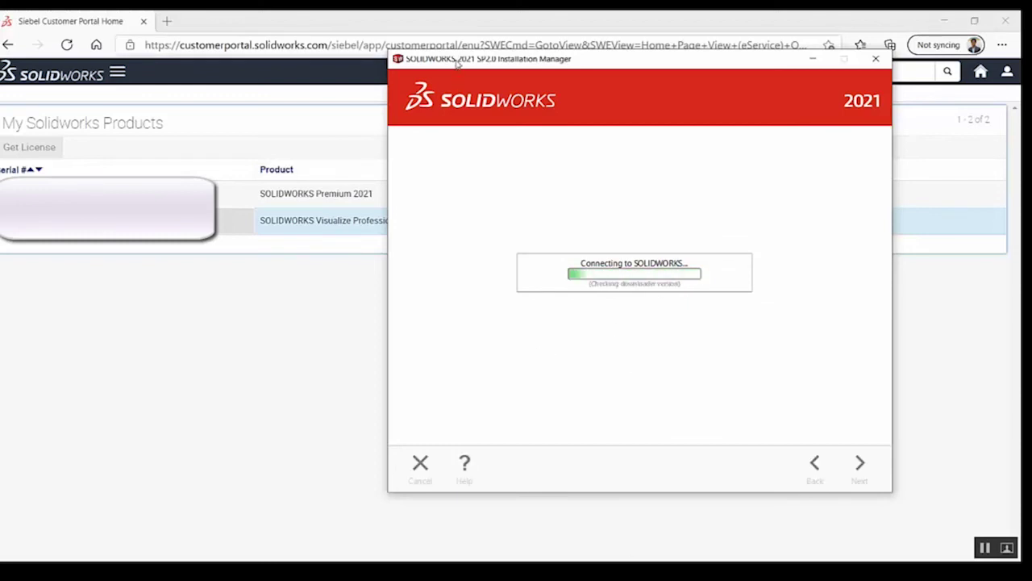
drag(456, 61, 267, 32)
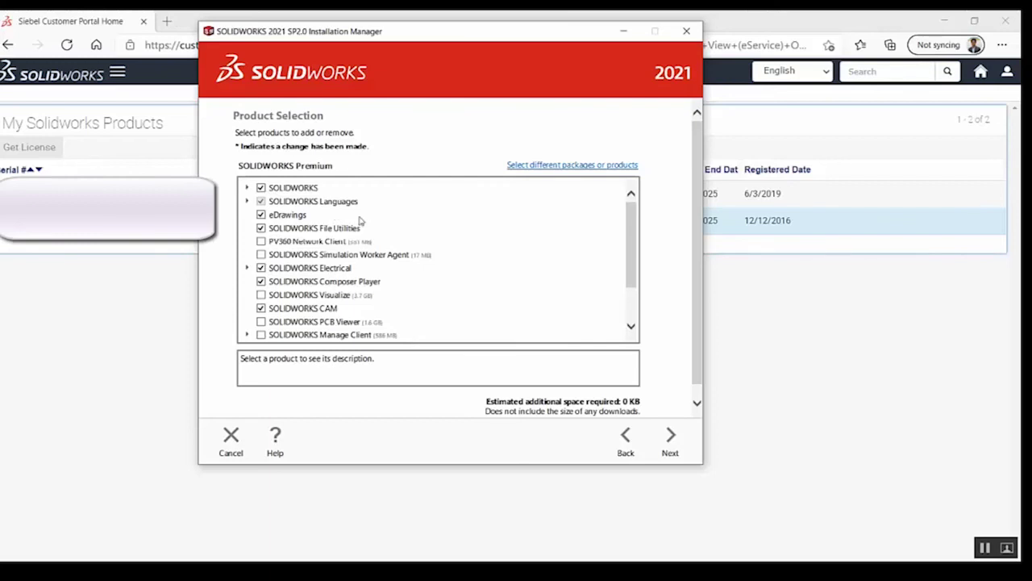
Step: Select SOLIDWORKS Visualize in Product Selection and accept the additional-file download warning
click(260, 295)
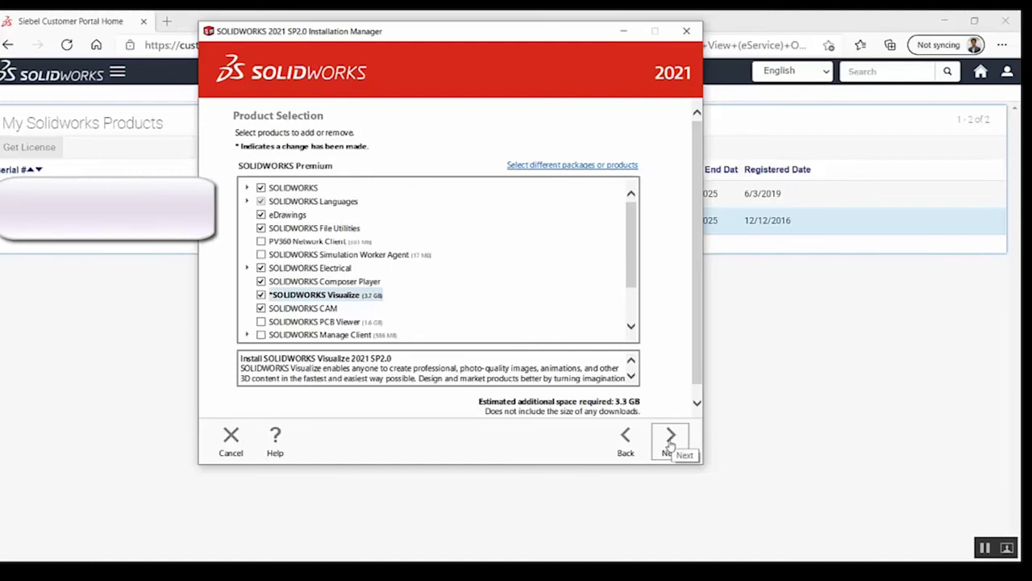
click(672, 440)
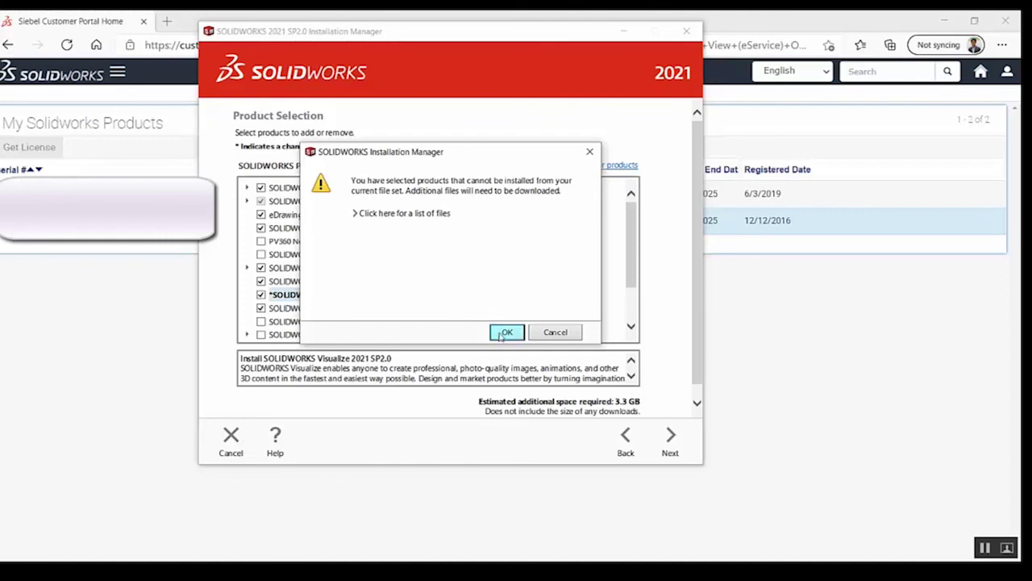
click(504, 332)
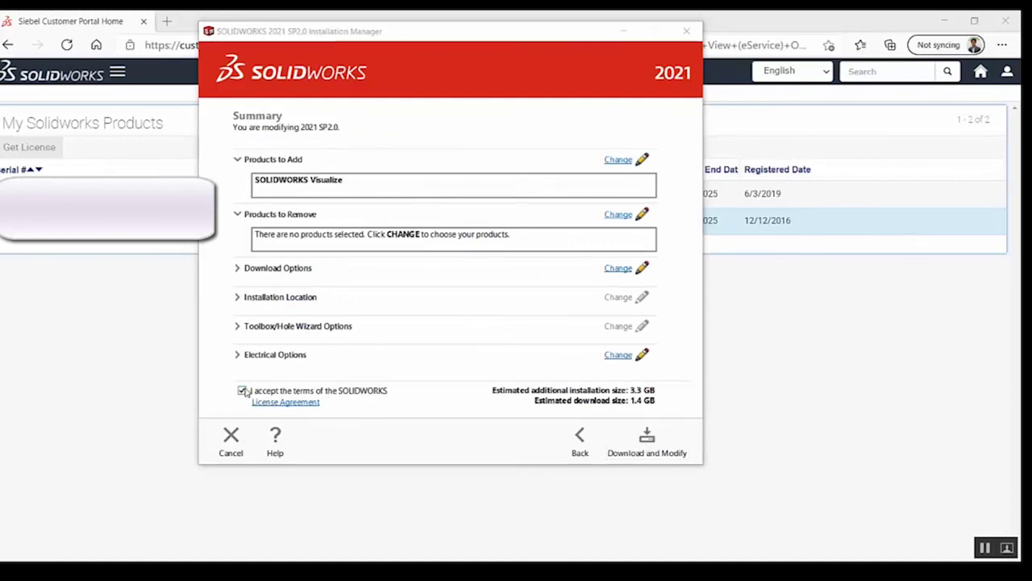
Step: Start Download and Modify to fetch and install SOLIDWORKS Visualize
click(646, 439)
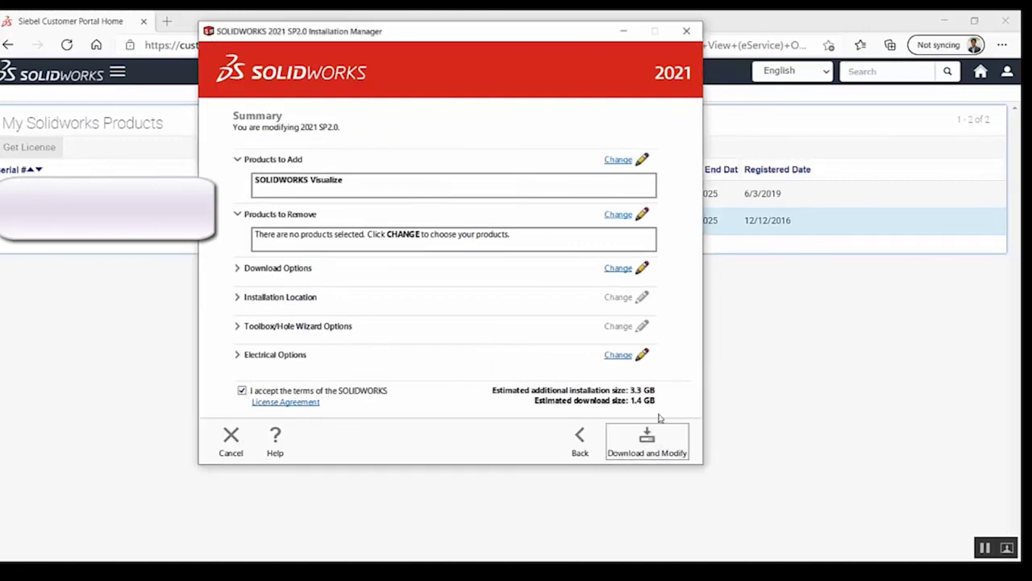